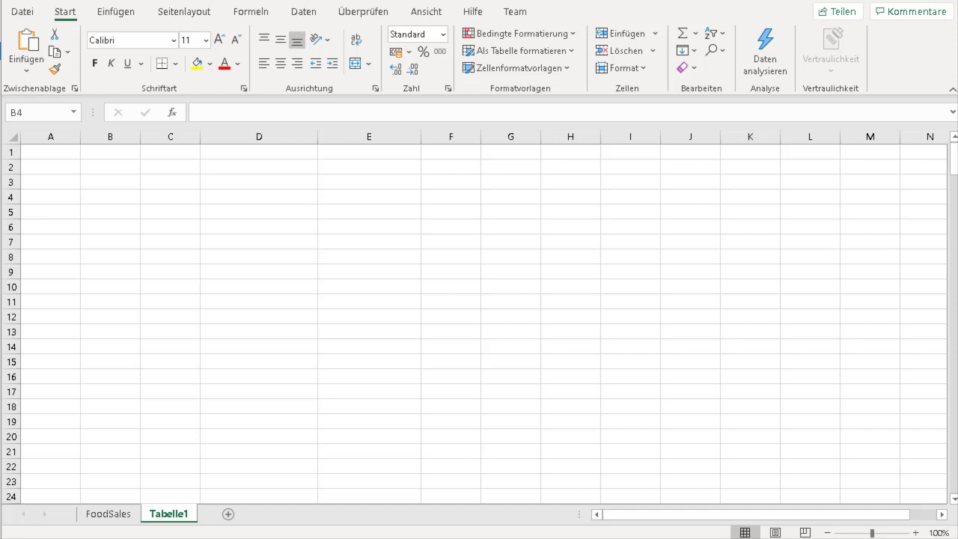
# Step: Select cell C5 on Tabelle1 and bring up the Einfügen ribbon commands
pyautogui.click(193, 211)
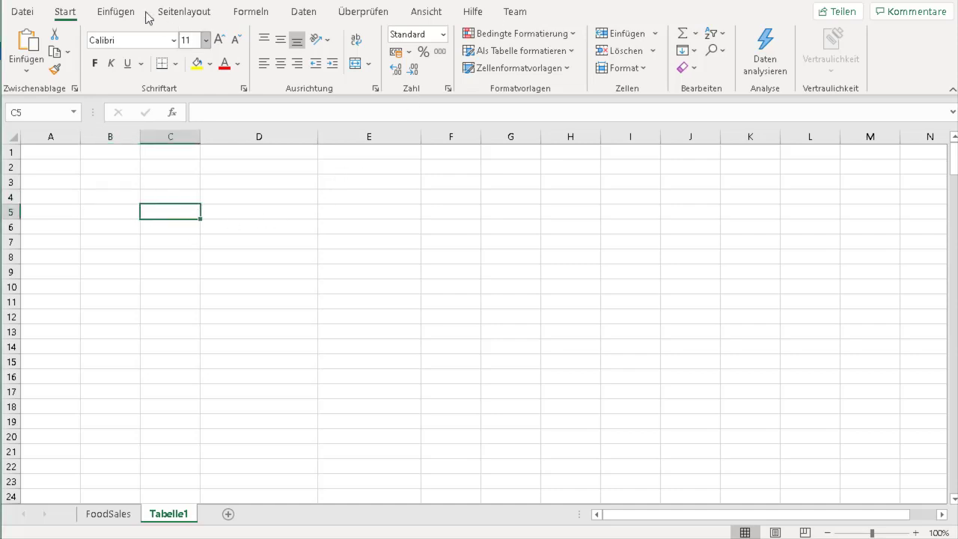
pyautogui.click(114, 12)
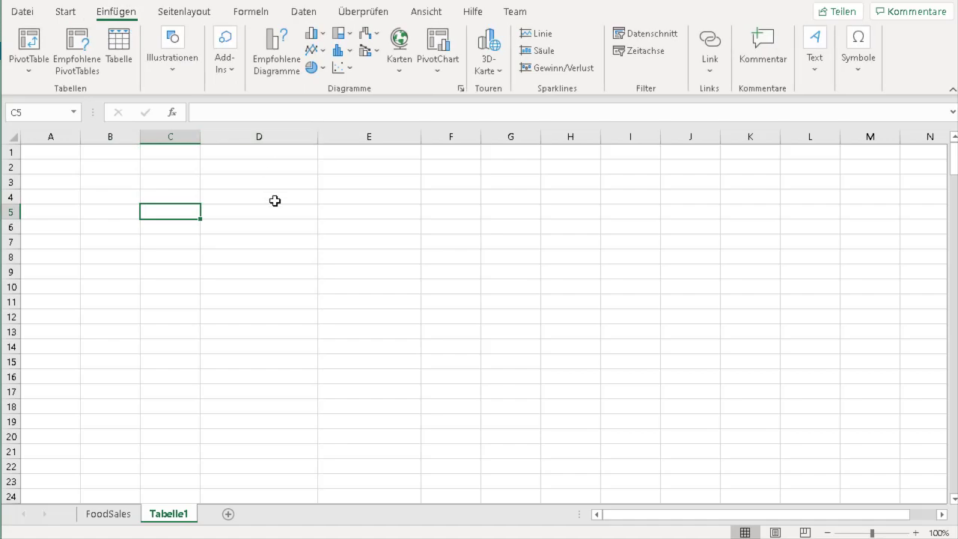
# Step: Insert a PivotTable at Tabelle1!C5 using FoodSales range A1:H245 as its source
pyautogui.click(28, 46)
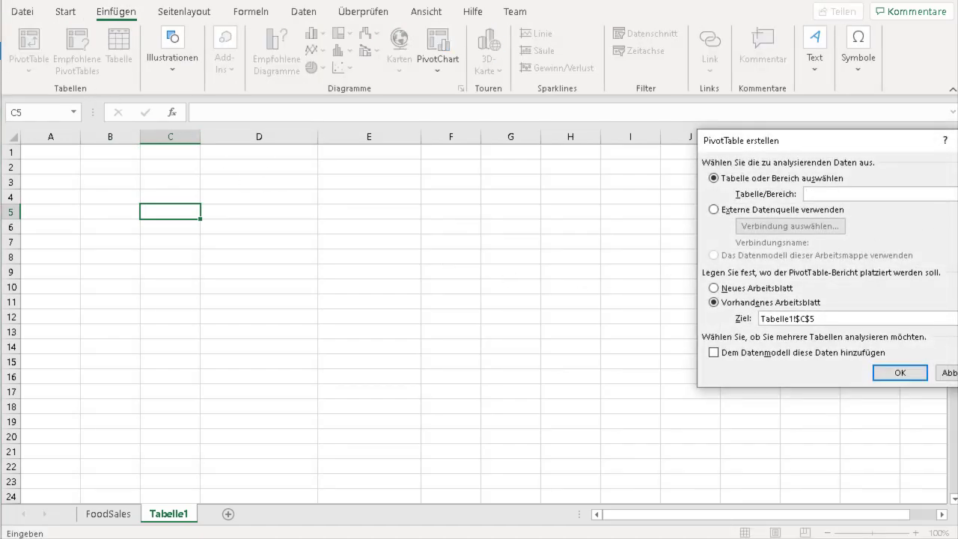
pyautogui.click(96, 513)
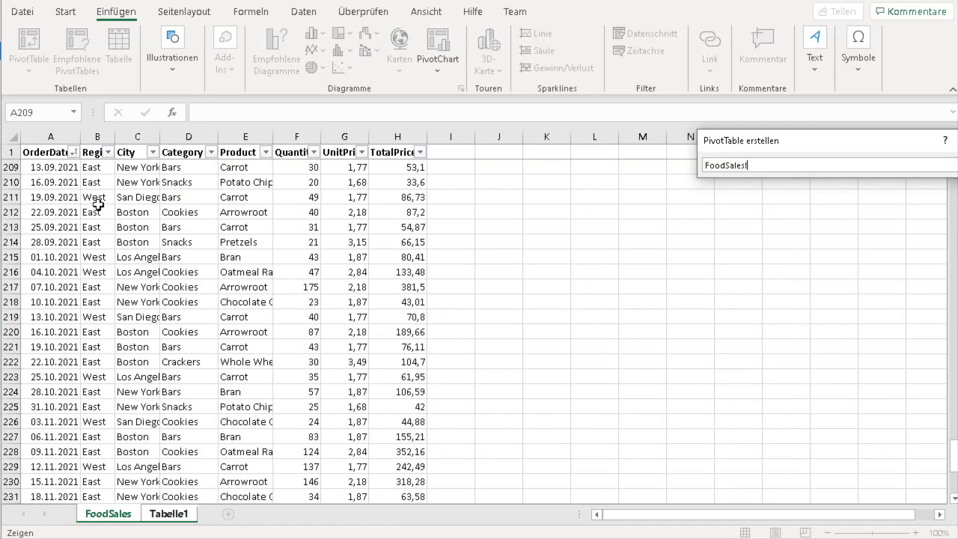
pyautogui.moveTo(46, 153); pyautogui.dragTo(410, 155)
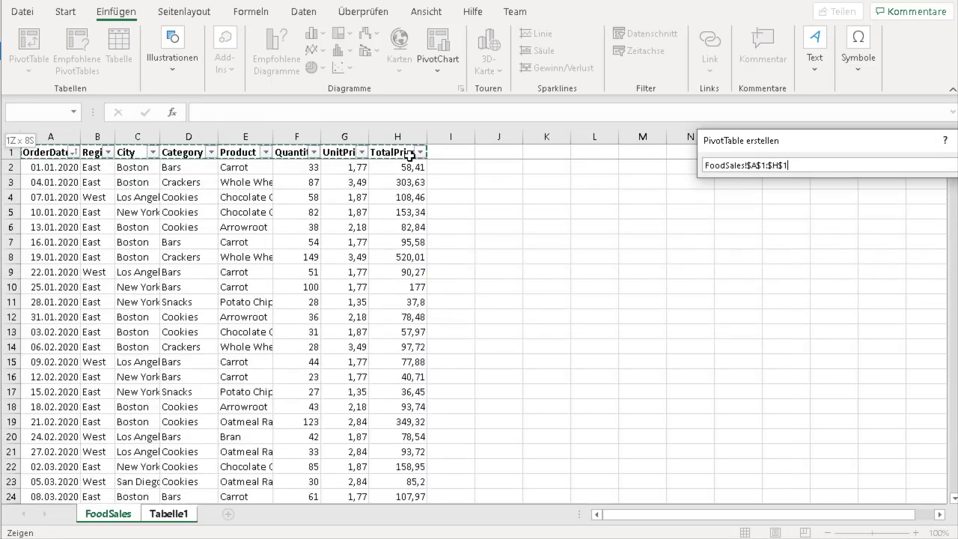
pyautogui.hotkey('ctrl', 'shift', 'Down')
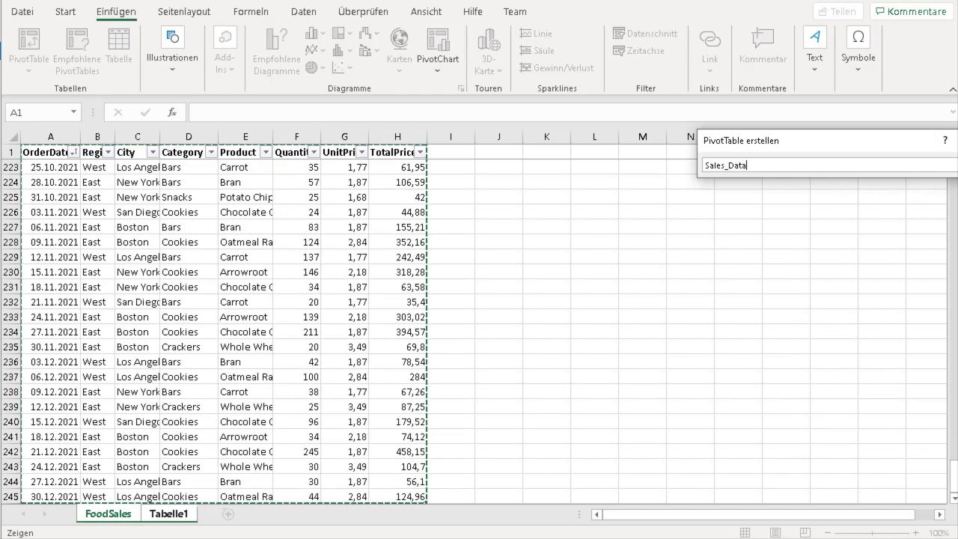
pyautogui.press('Return')
pyautogui.click(894, 372)
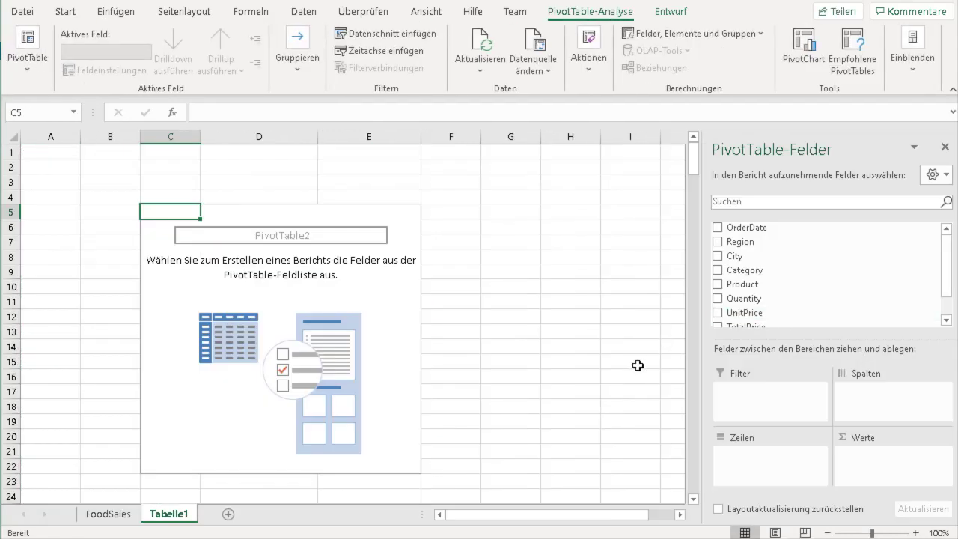
# Step: Add City then Product as row fields and Sum of Quantity as the value
pyautogui.scroll(-1, 474, 266)
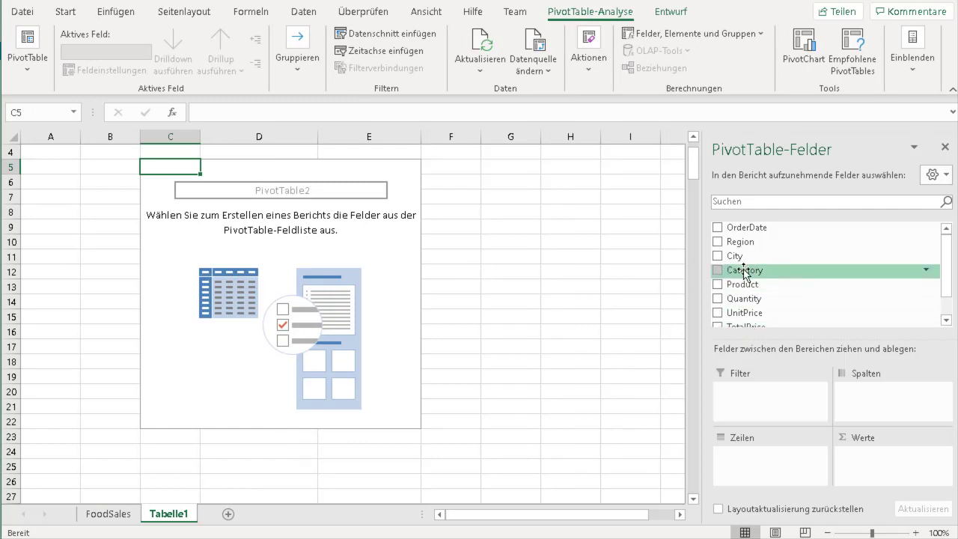
pyautogui.click(719, 257)
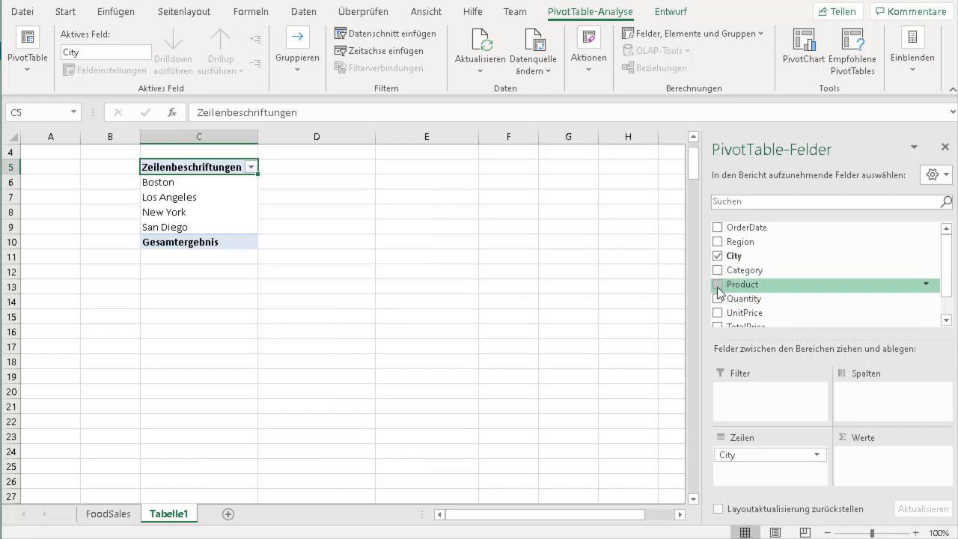
pyautogui.click(718, 284)
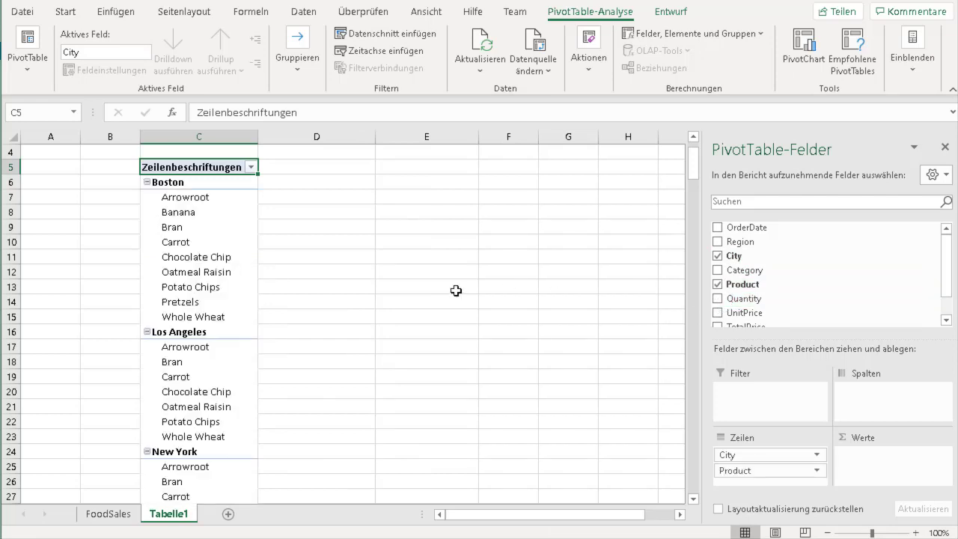
pyautogui.moveTo(947, 286); pyautogui.dragTo(948, 310)
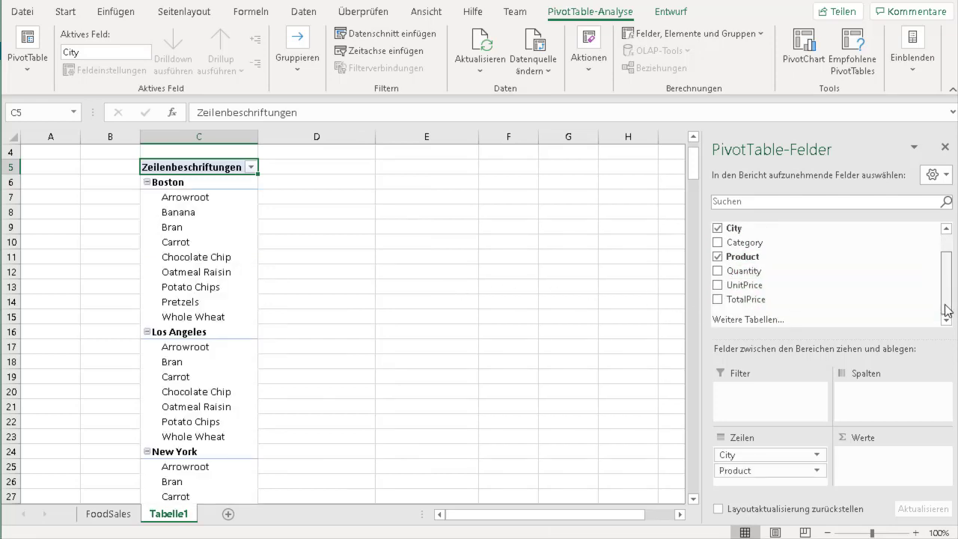
pyautogui.click(717, 273)
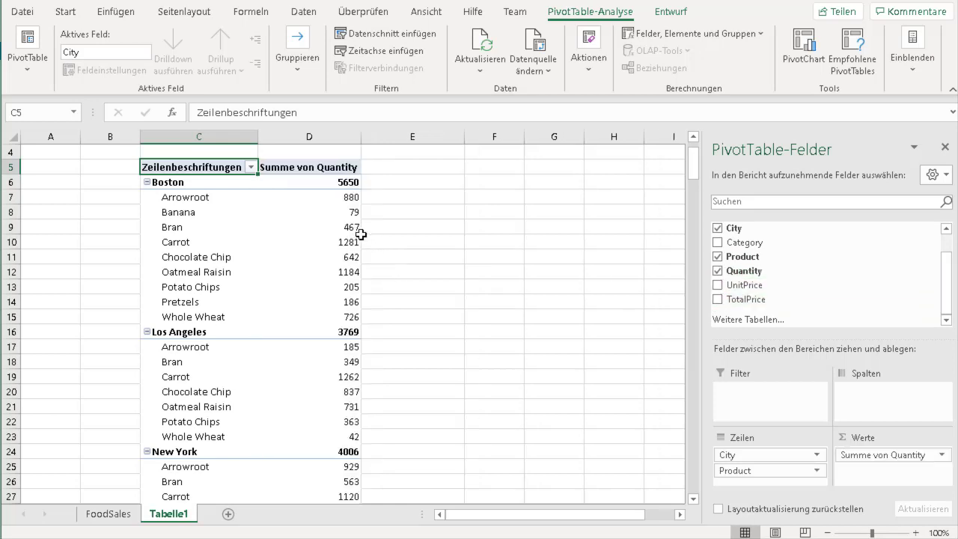
pyautogui.scroll(-2, 353, 241)
pyautogui.scroll(2, 353, 248)
pyautogui.scroll(-1, 208, 250)
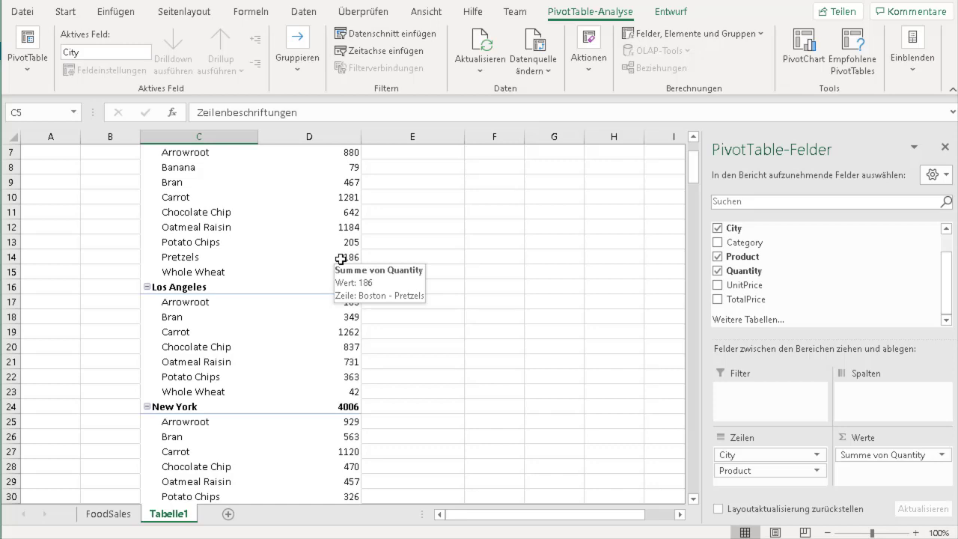
pyautogui.scroll(2, 341, 258)
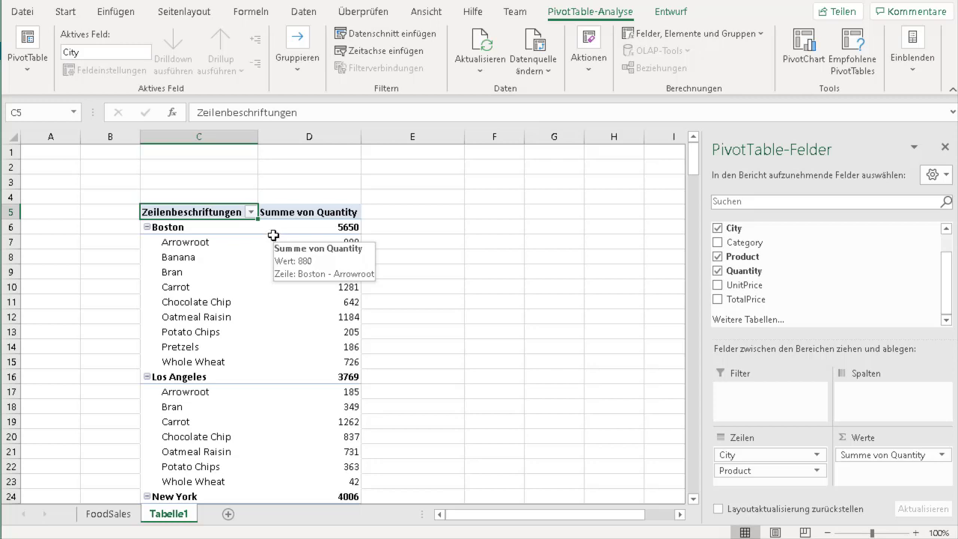
pyautogui.click(210, 228)
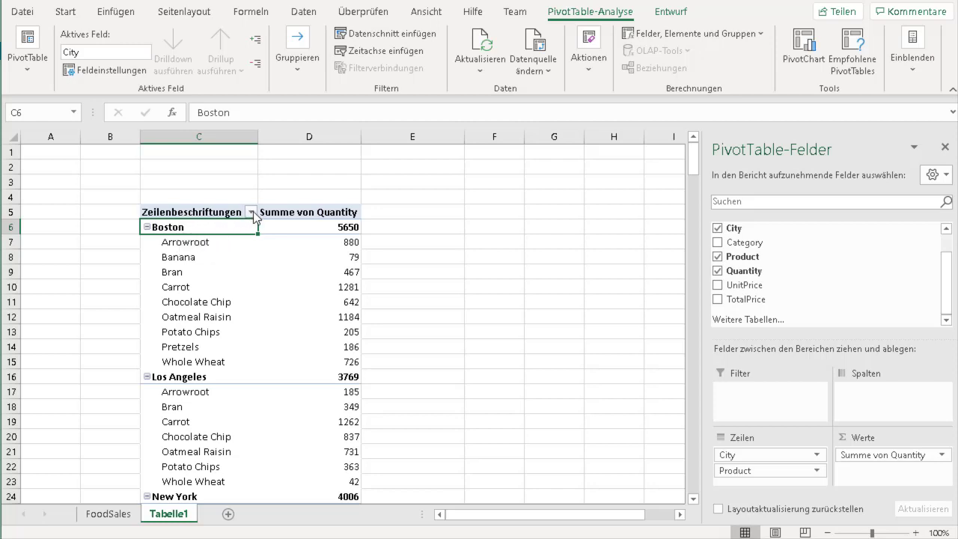
# Step: Apply a Top 2 value filter on cities, leaving Boston and New York totalling 9656
pyautogui.click(252, 212)
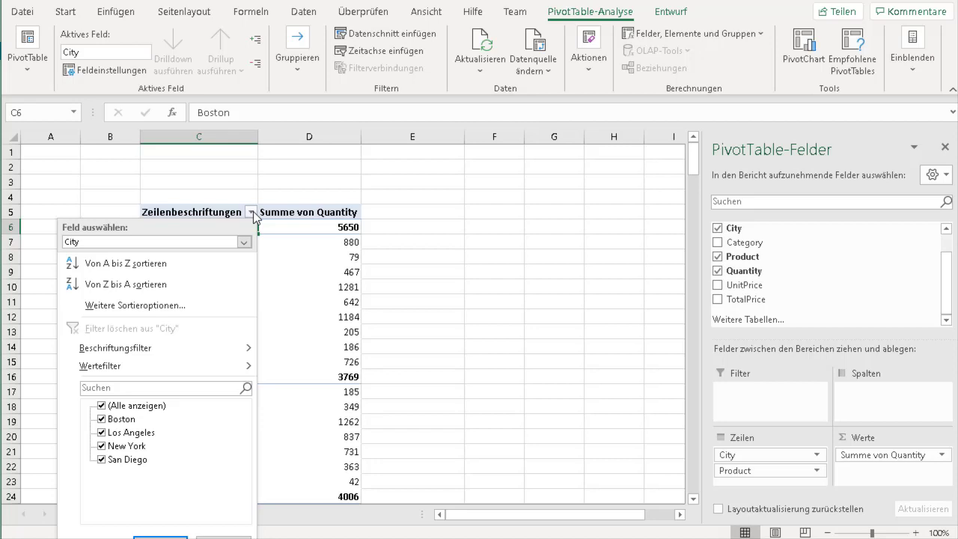
pyautogui.moveTo(157, 366)
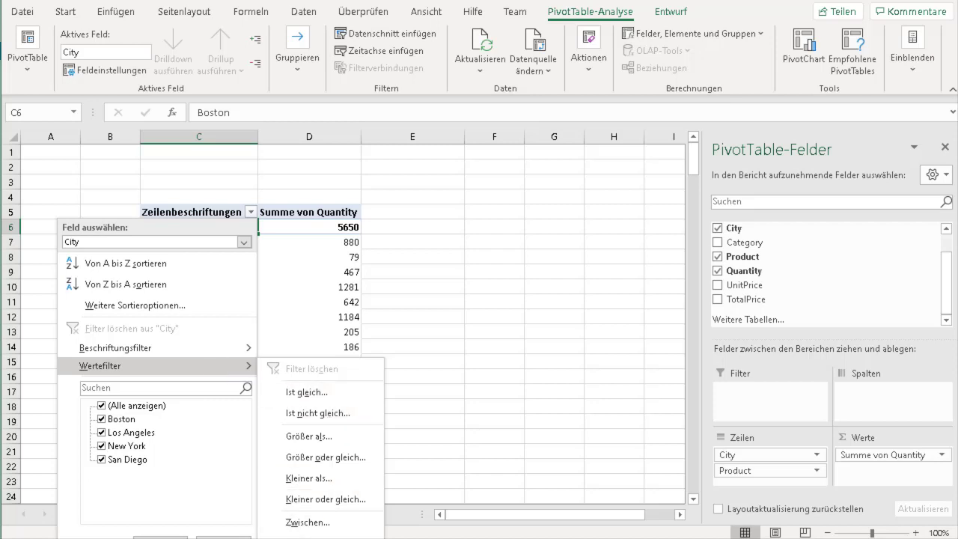
pyautogui.click(307, 535)
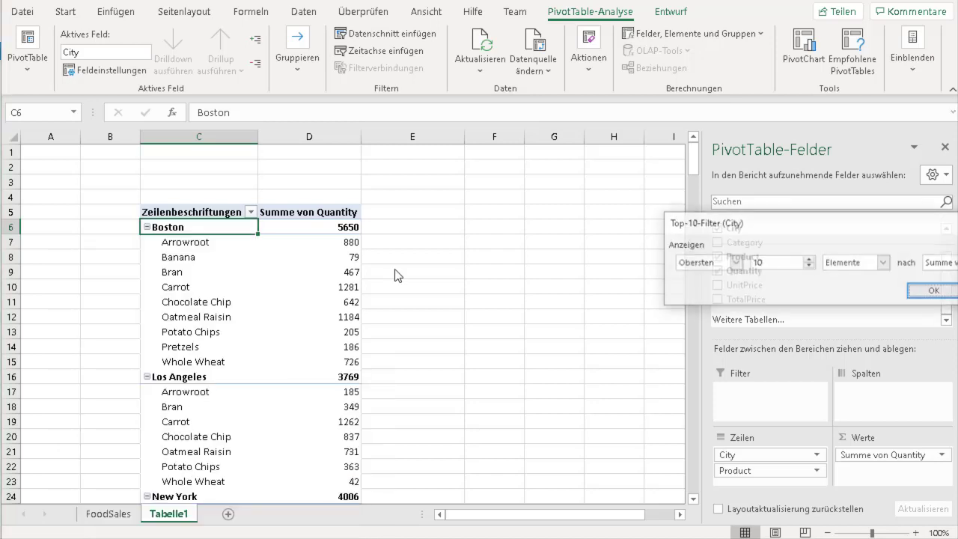
pyautogui.moveTo(707, 217); pyautogui.dragTo(435, 215)
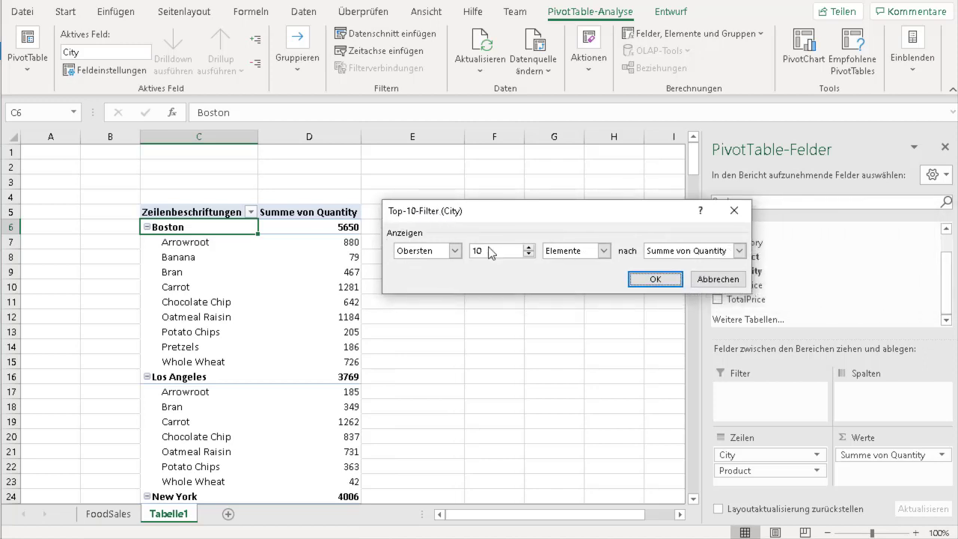
pyautogui.doubleClick(500, 255)
pyautogui.write('2')
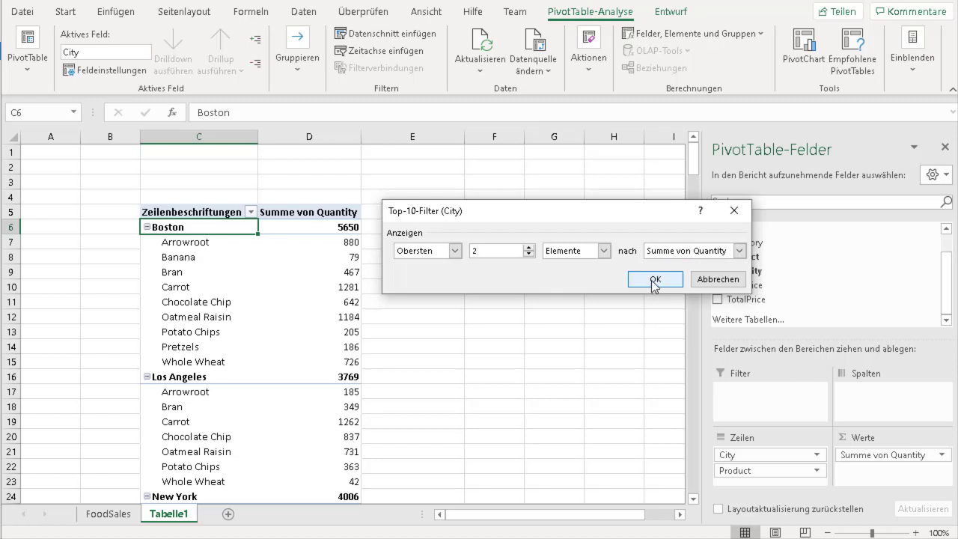
pyautogui.click(655, 280)
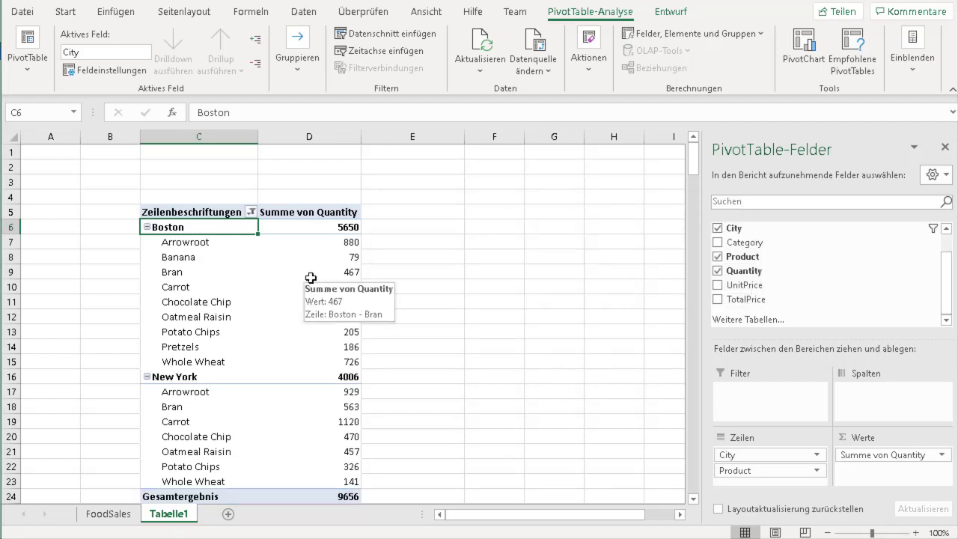
pyautogui.scroll(-1, 464, 267)
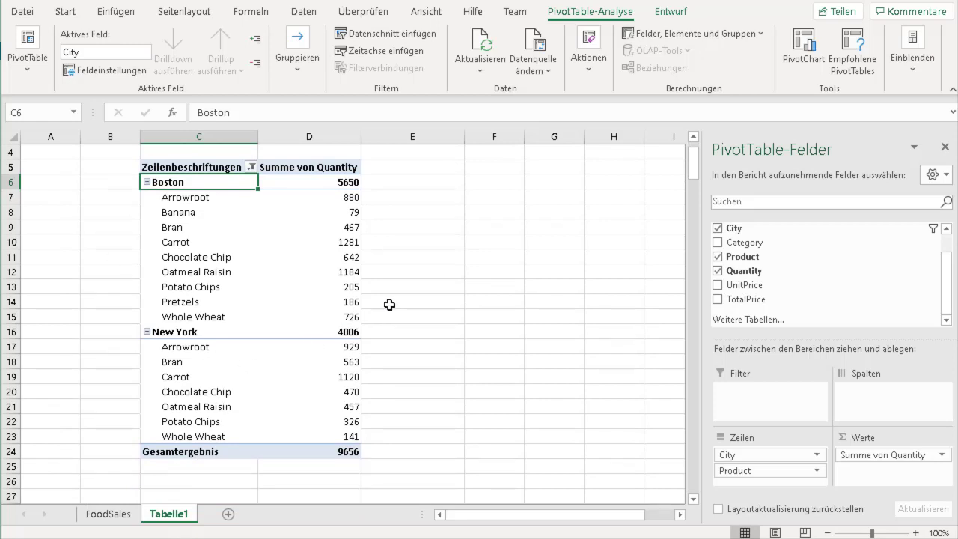
pyautogui.click(228, 199)
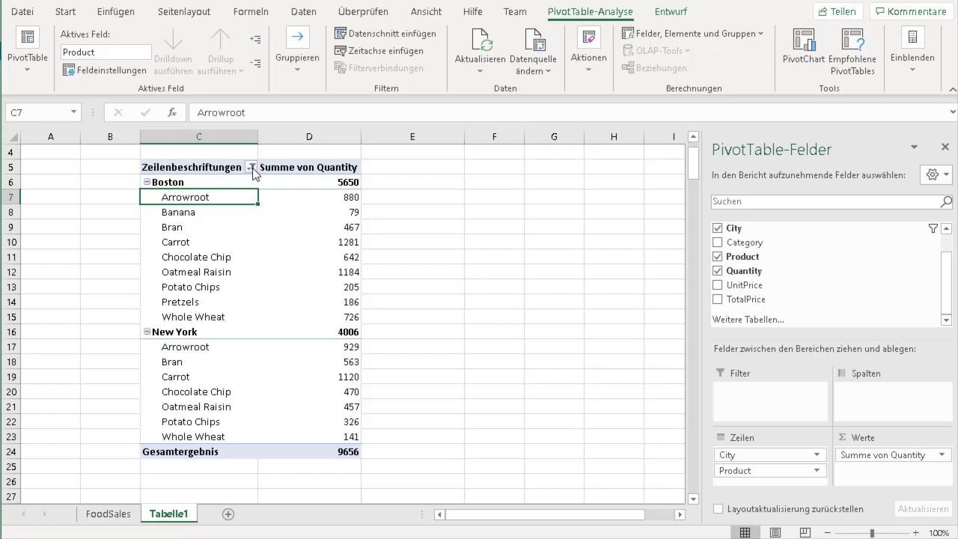
# Step: Apply a Top 3 value filter on products within each city, for a grand total of 5957
pyautogui.click(251, 168)
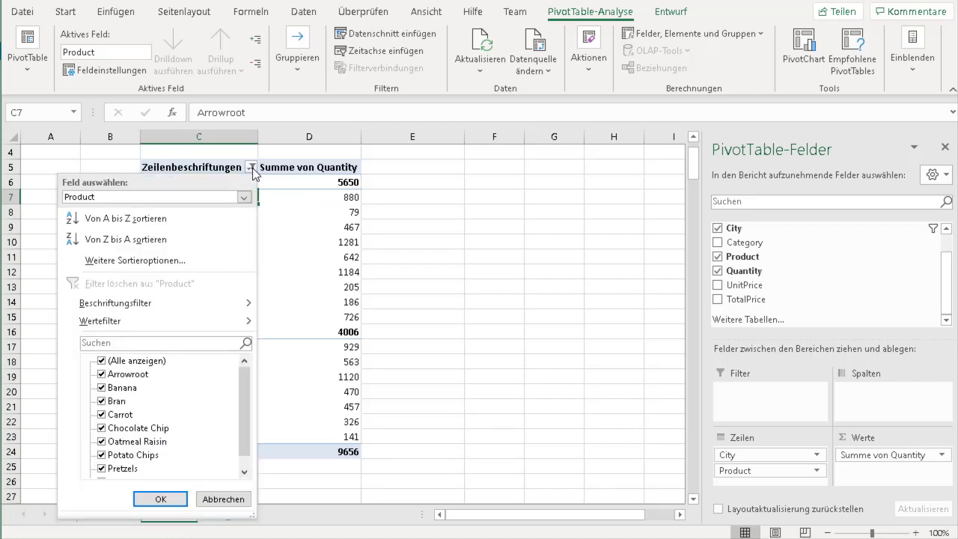
pyautogui.moveTo(157, 321)
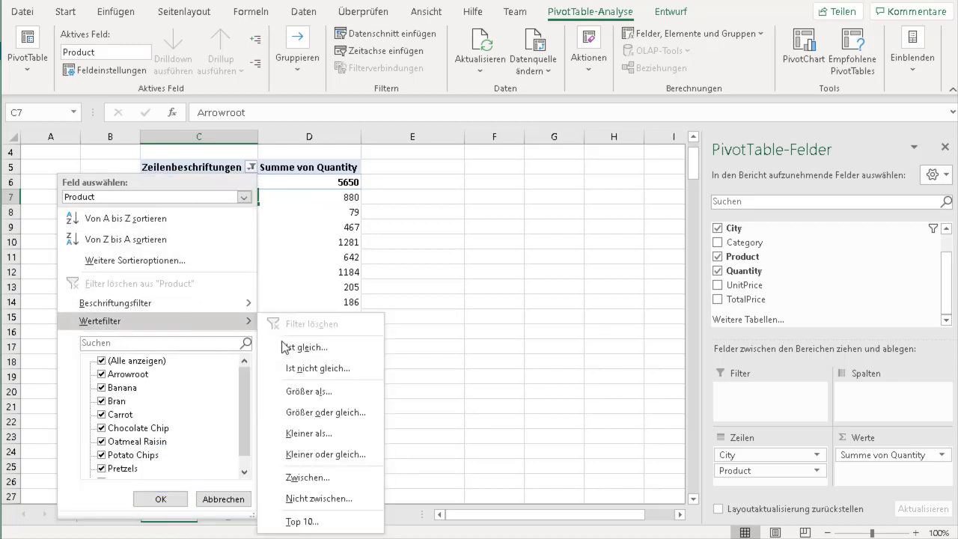
pyautogui.click(341, 509)
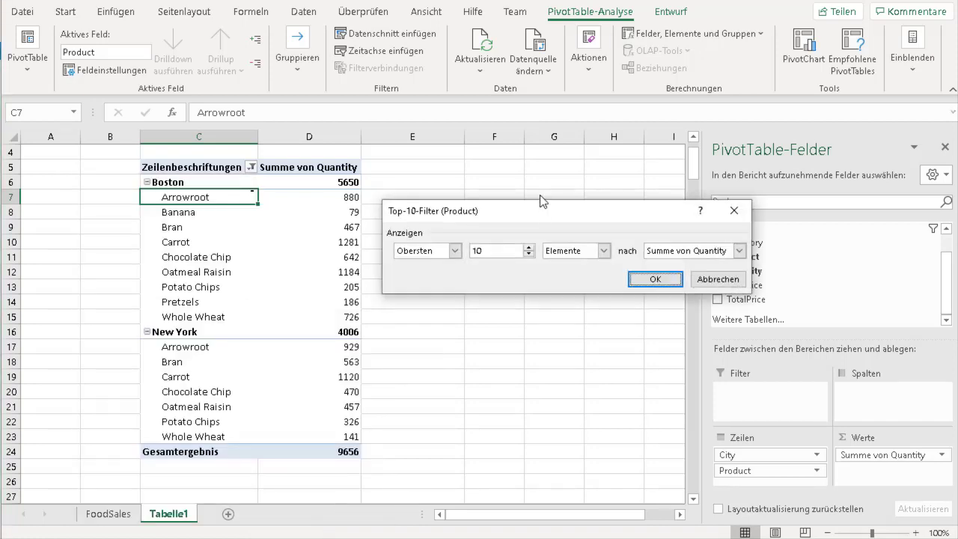
pyautogui.moveTo(521, 209); pyautogui.dragTo(475, 188)
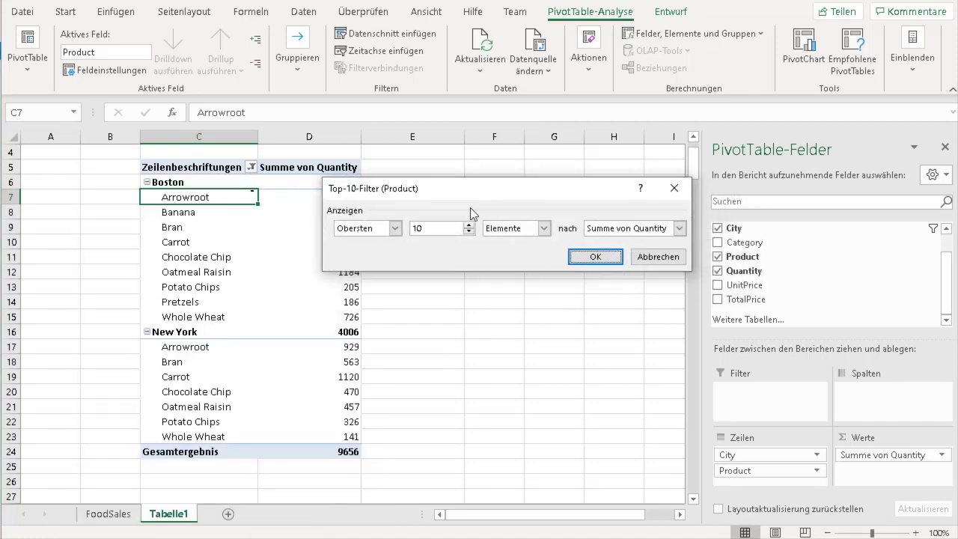
pyautogui.doubleClick(440, 227)
pyautogui.write('3')
pyautogui.click(578, 258)
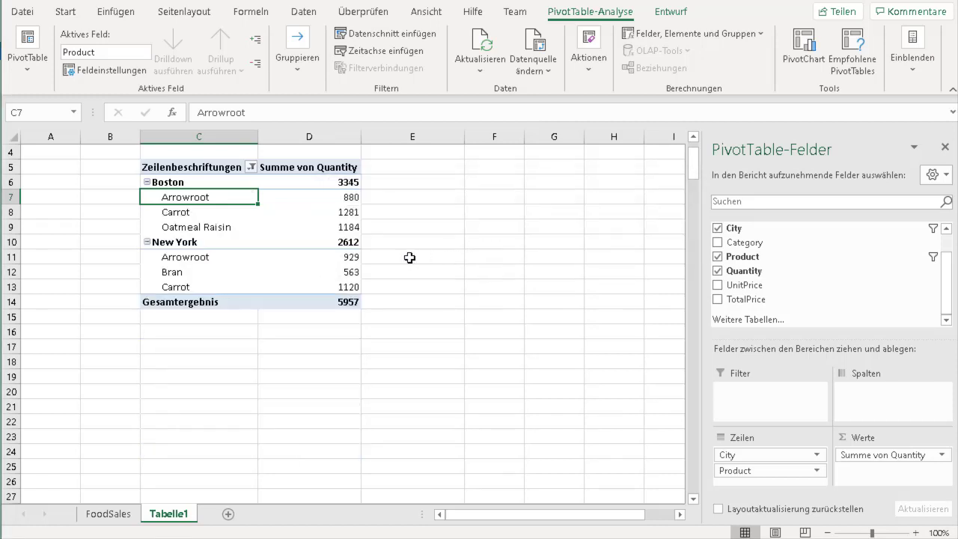